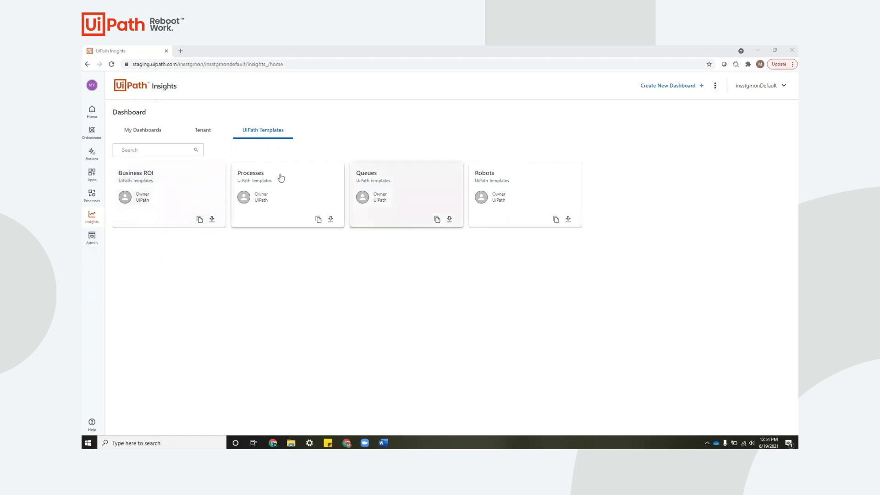
# - Open the Processes template dashboard from the template cards
pyautogui.click(280, 177)
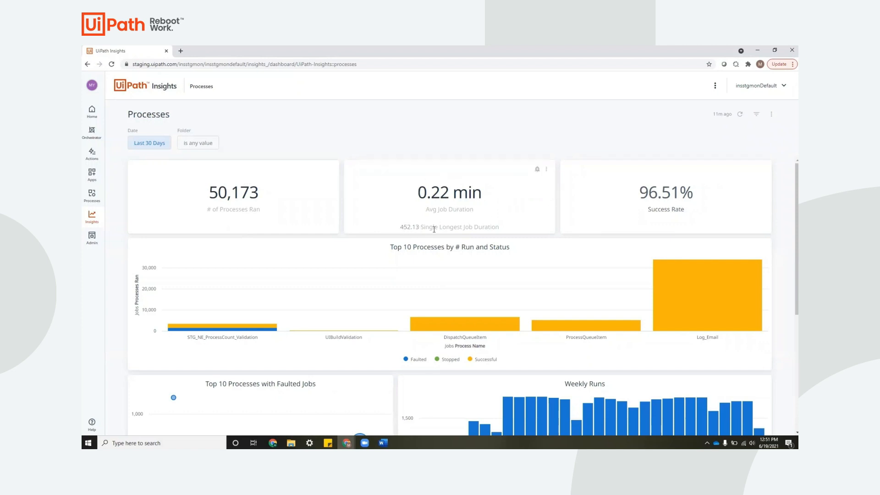
pyautogui.moveTo(665, 197)
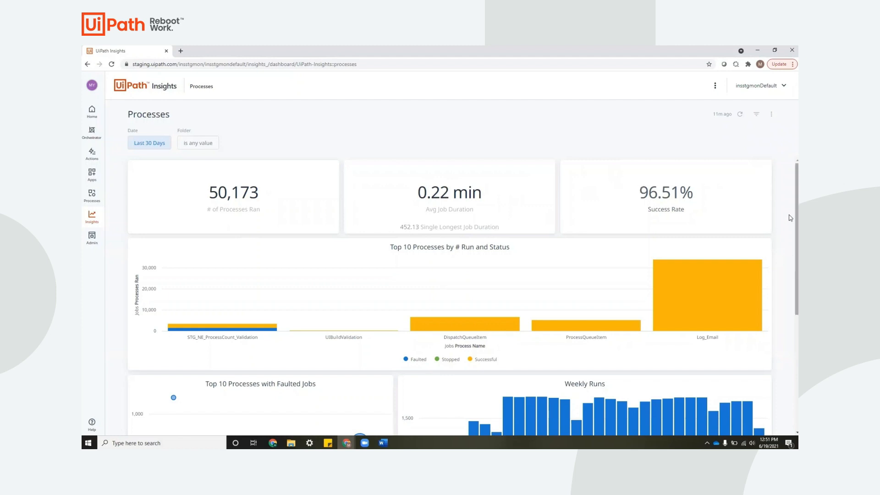
pyautogui.moveTo(790, 218); pyautogui.dragTo(789, 275)
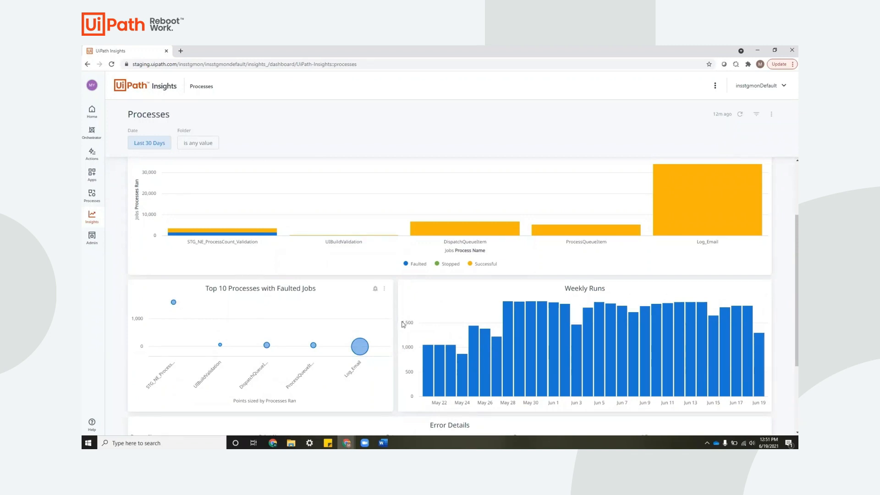
pyautogui.scroll(-1, 542, 258)
pyautogui.scroll(-3, 541, 257)
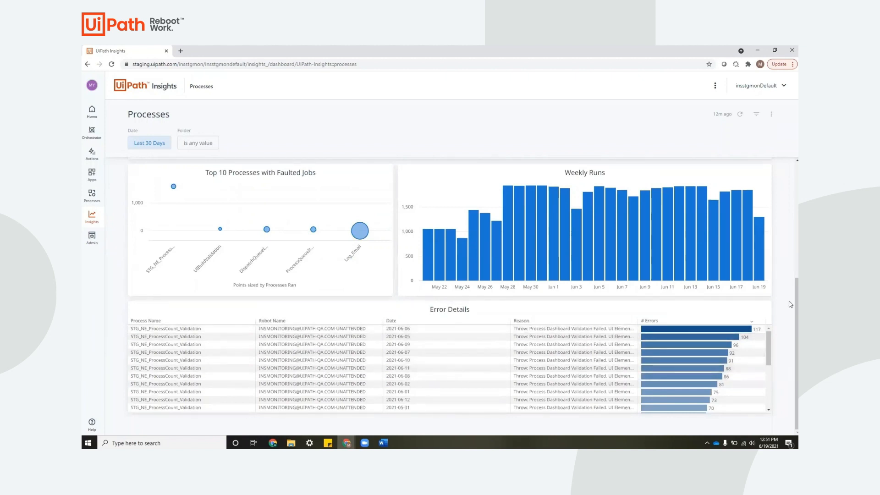
pyautogui.moveTo(789, 301); pyautogui.dragTo(789, 143)
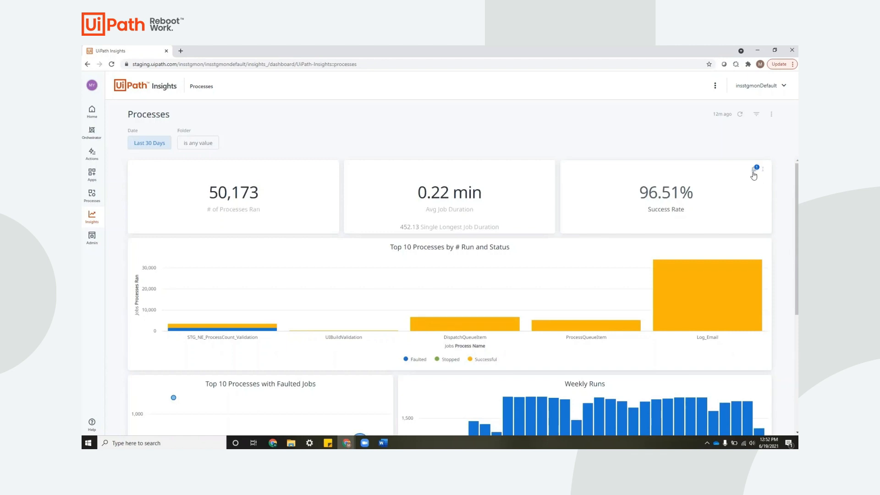
pyautogui.click(755, 170)
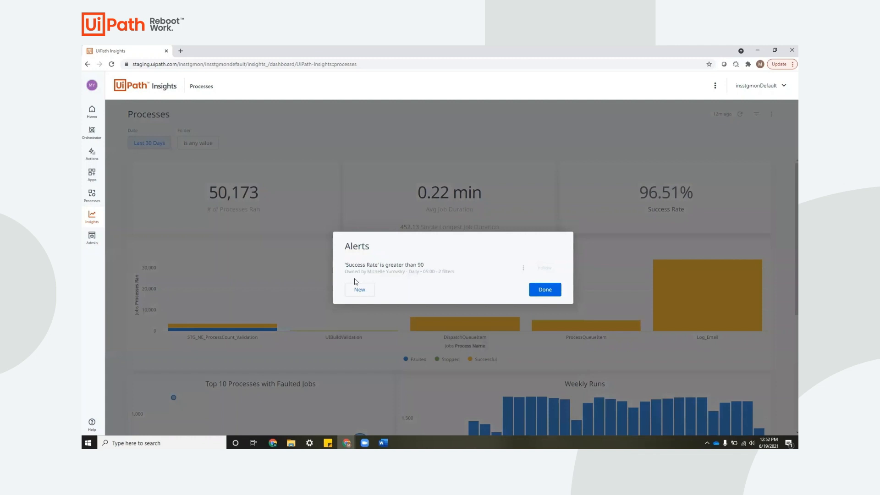
pyautogui.click(524, 268)
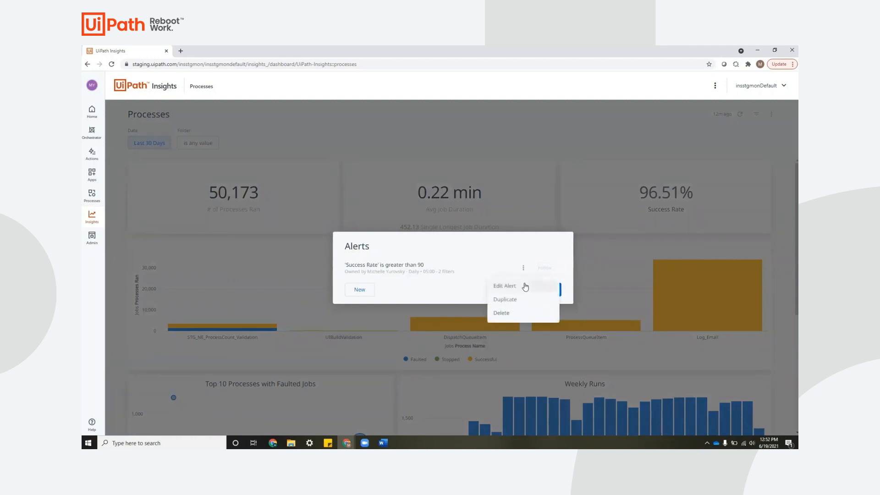
pyautogui.click(529, 283)
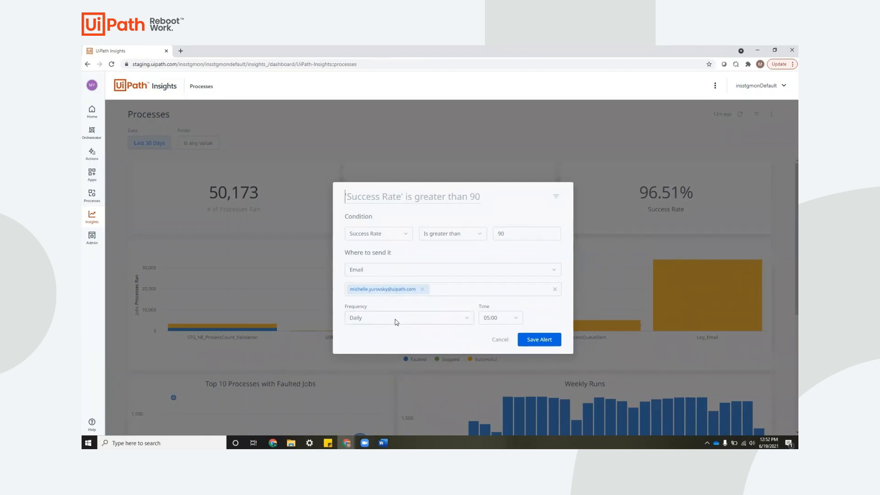
pyautogui.click(363, 318)
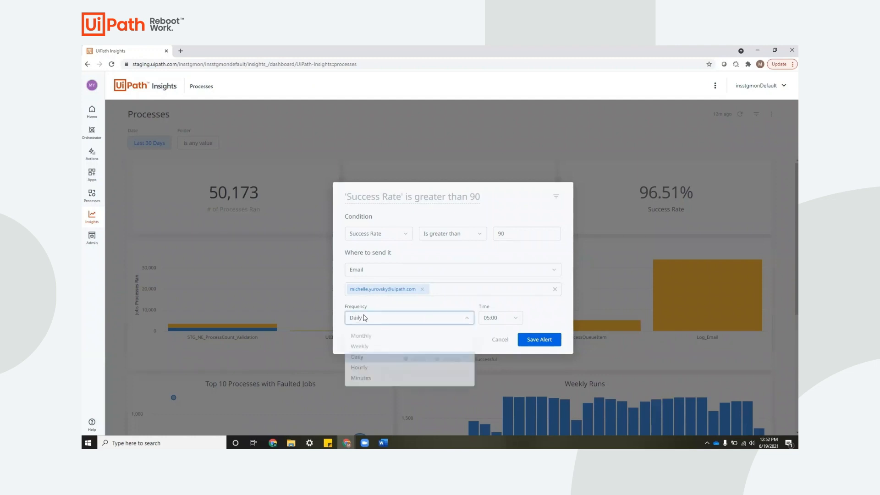
pyautogui.click(523, 323)
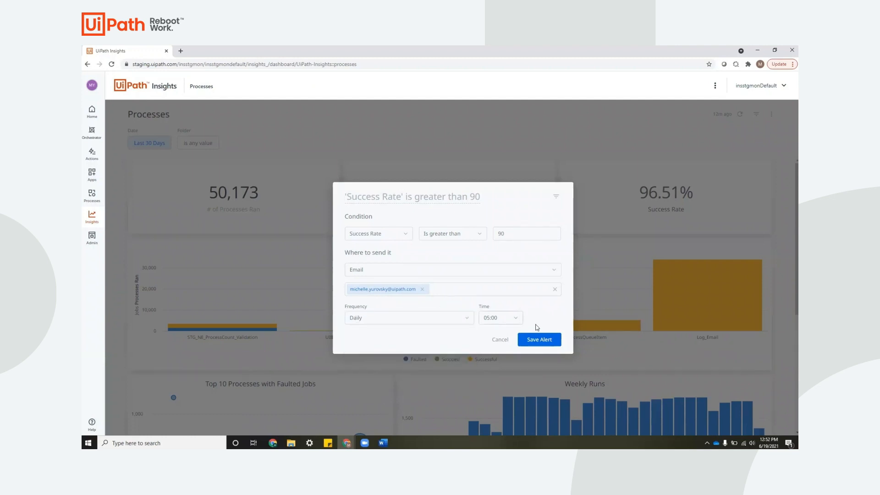
pyautogui.click(501, 340)
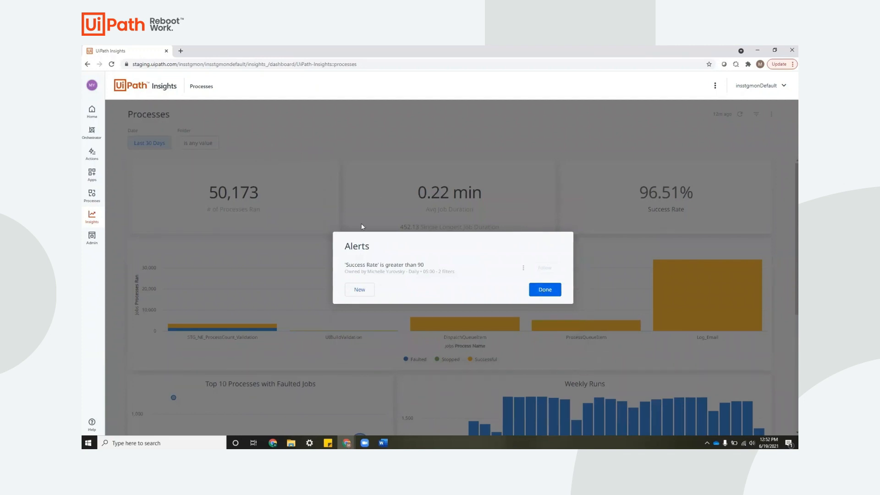
pyautogui.click(545, 289)
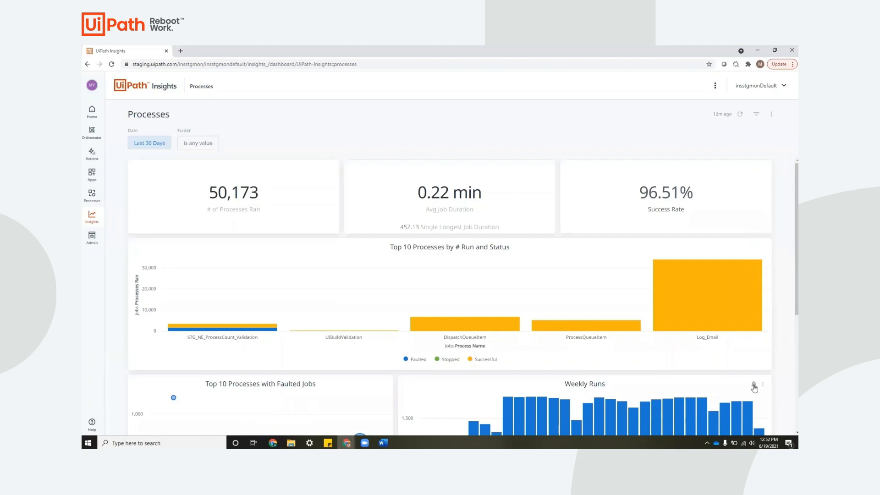
pyautogui.click(771, 115)
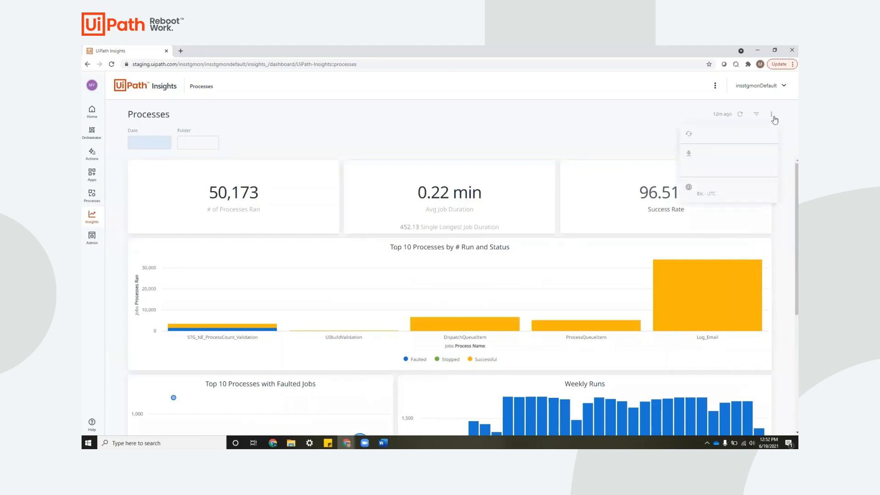
pyautogui.click(719, 168)
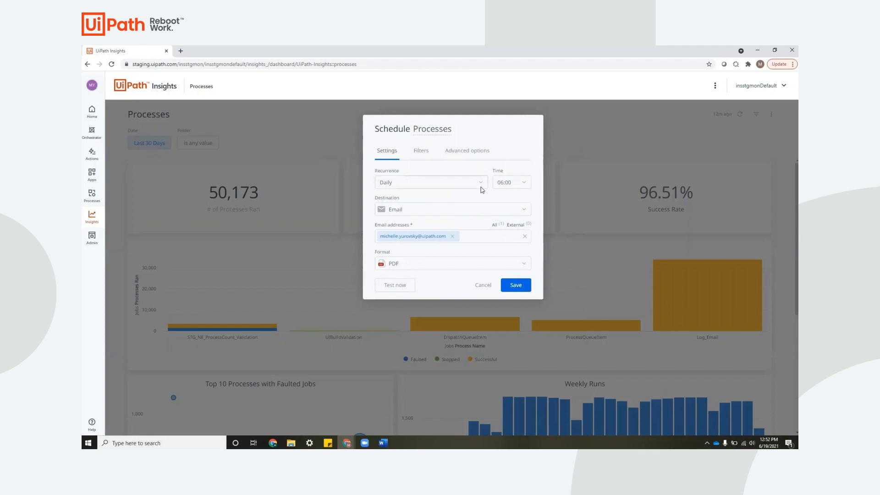
pyautogui.click(481, 183)
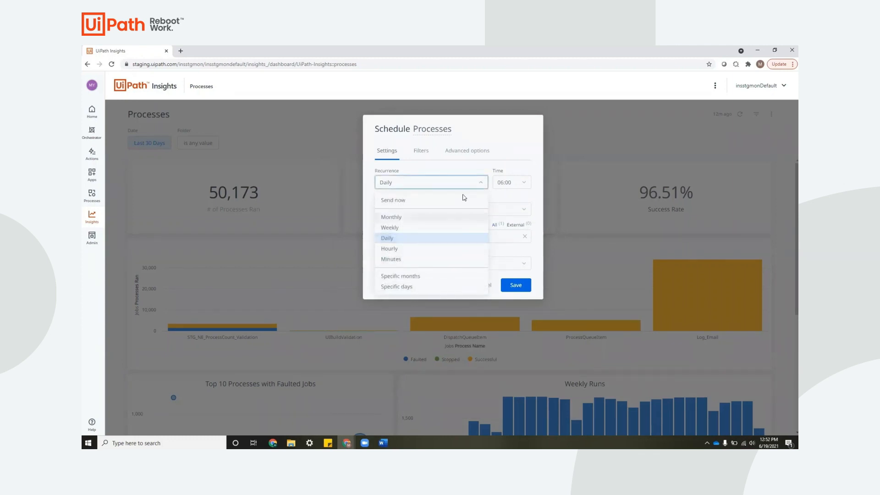
pyautogui.click(467, 151)
pyautogui.click(387, 150)
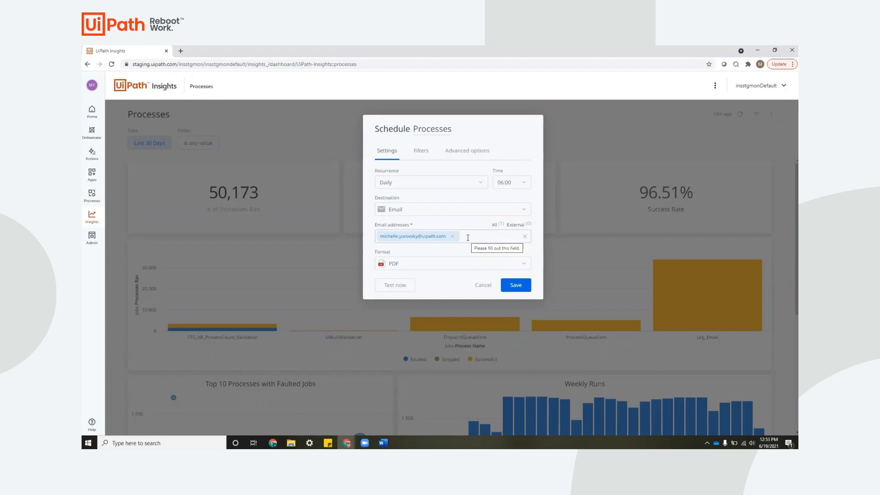
pyautogui.click(527, 264)
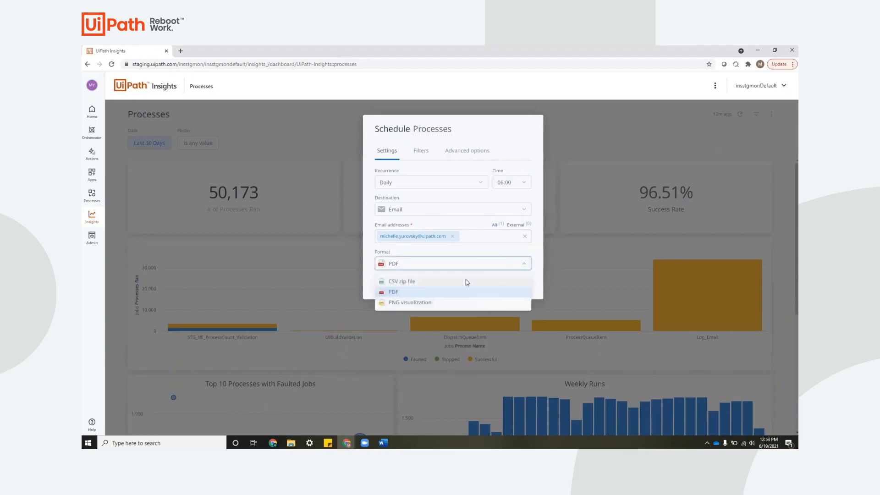
pyautogui.click(529, 256)
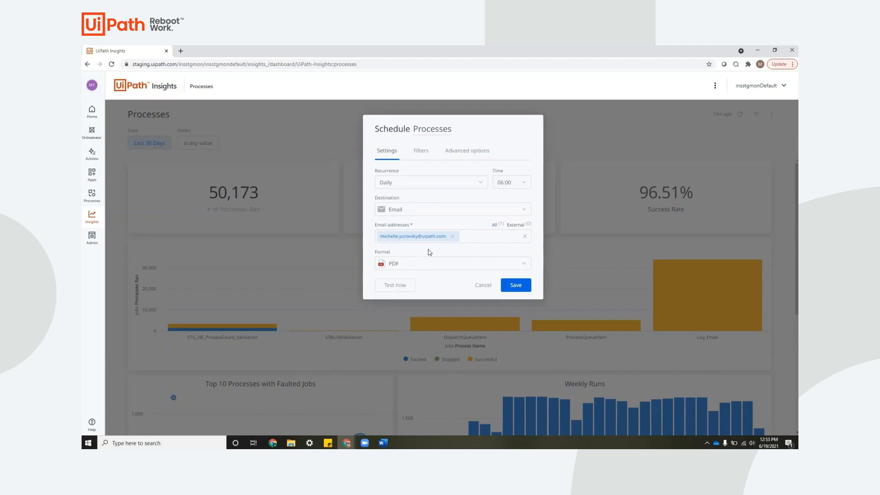
pyautogui.click(421, 151)
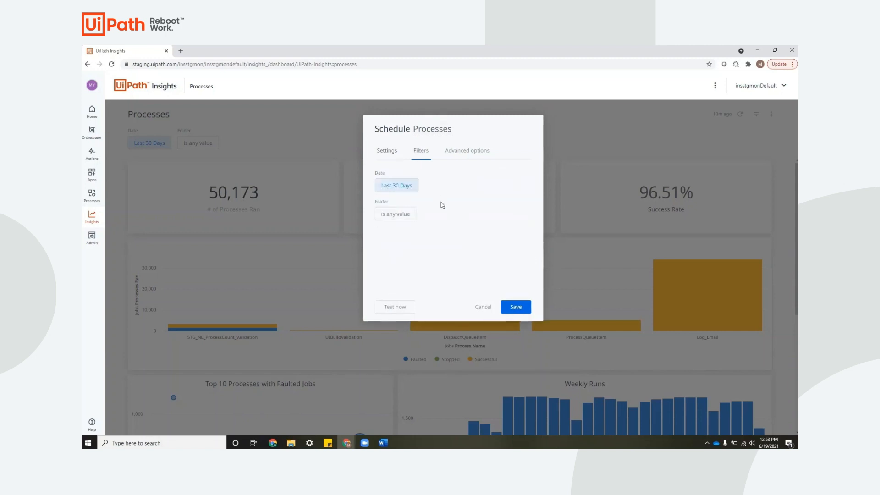
pyautogui.click(395, 184)
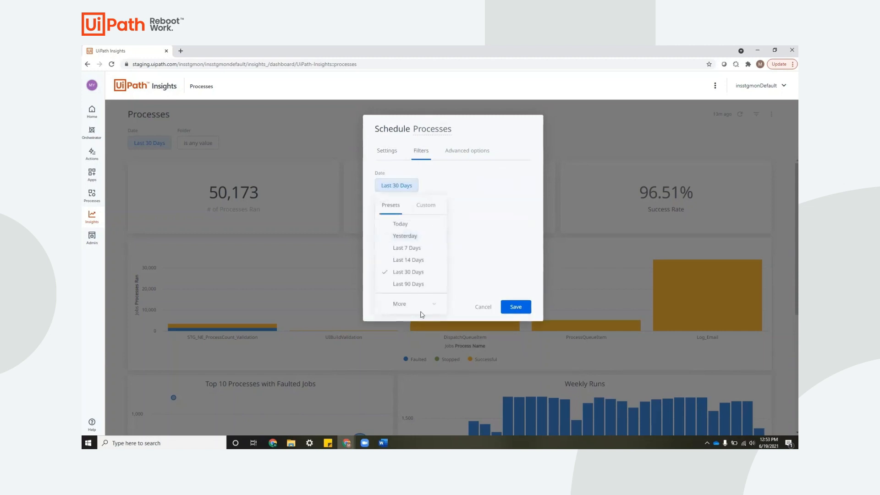
pyautogui.click(471, 221)
pyautogui.click(466, 151)
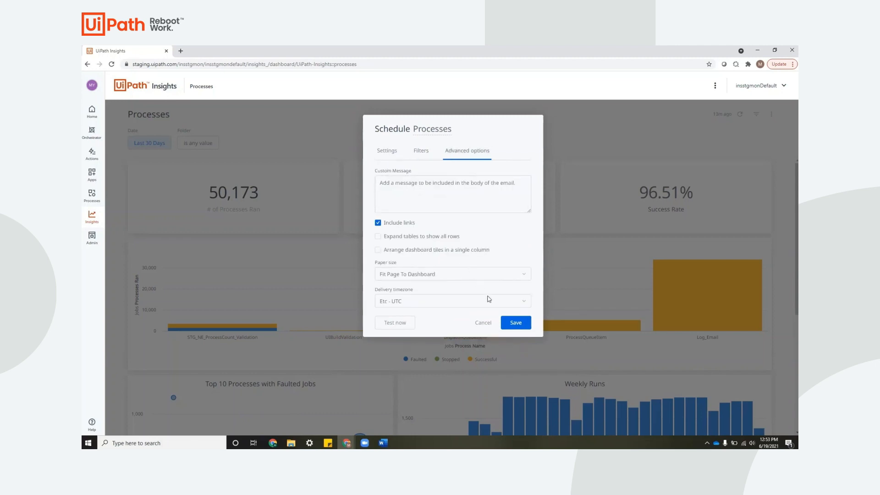
pyautogui.click(509, 301)
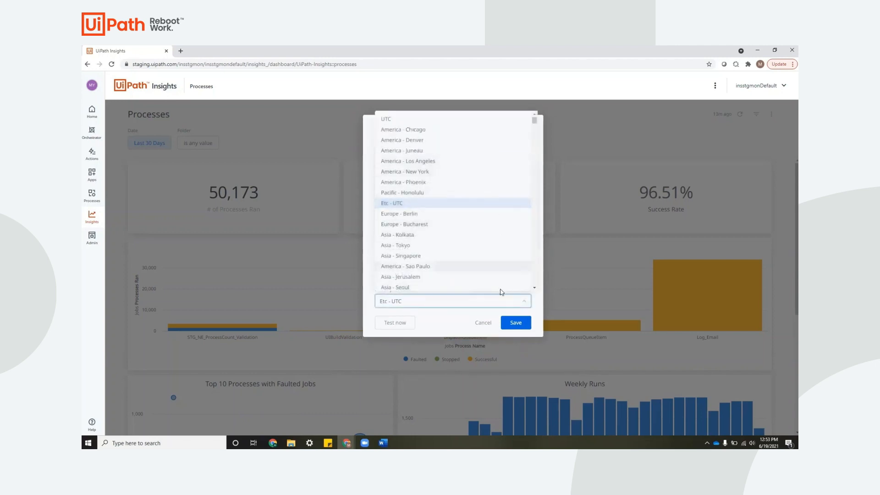
pyautogui.click(481, 322)
pyautogui.click(483, 323)
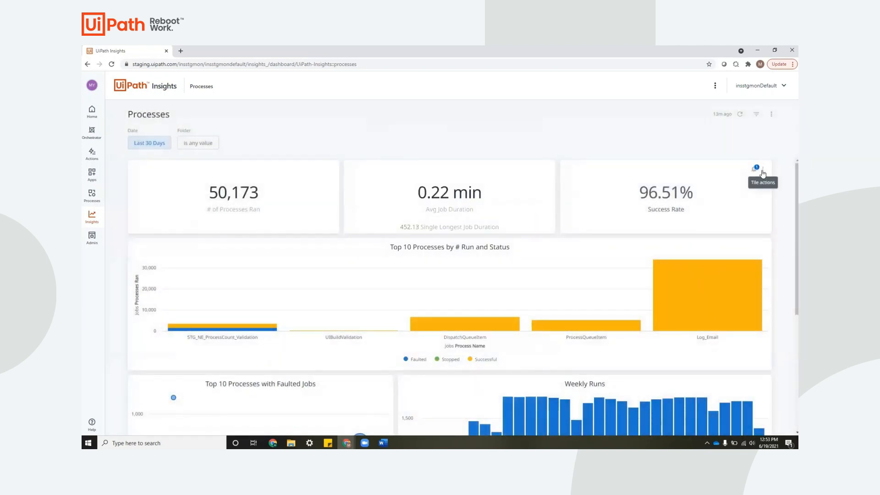
pyautogui.click(762, 169)
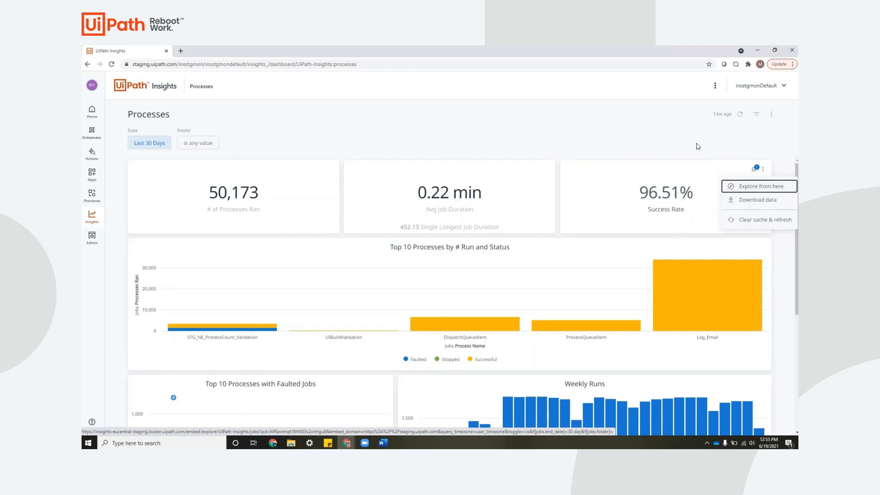
pyautogui.click(653, 143)
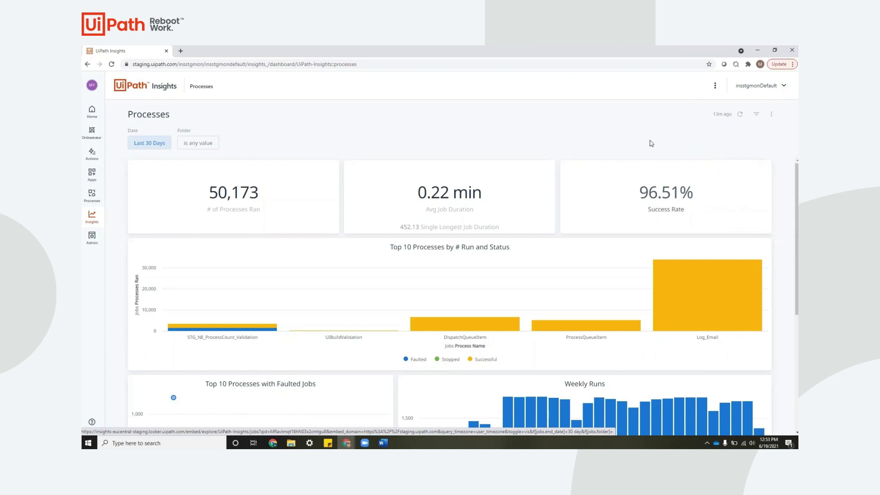
# - Return to the Insights home, browse templates, and open 'Processes (copy) - new' from My Dashboards
pyautogui.click(169, 86)
pyautogui.click(261, 131)
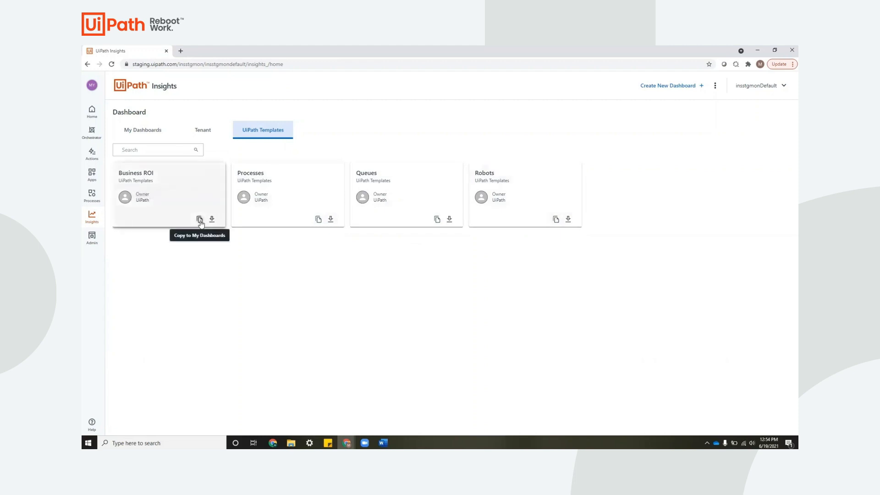
pyautogui.click(142, 130)
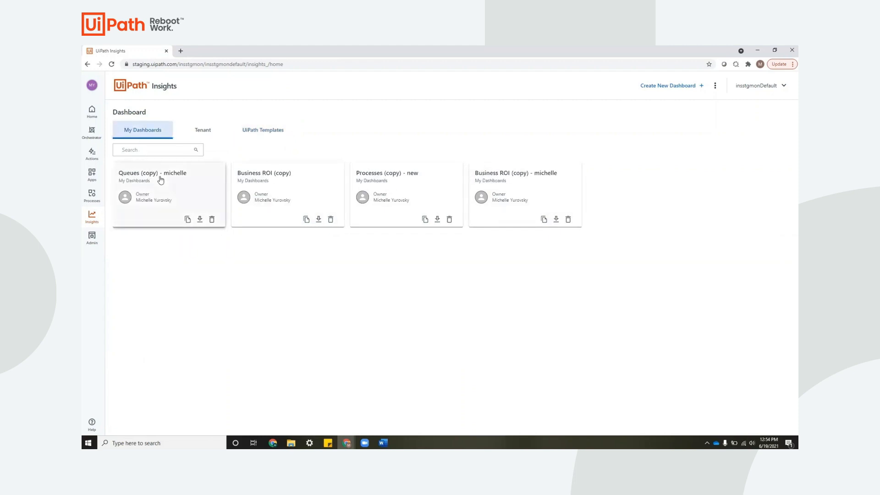
pyautogui.click(406, 200)
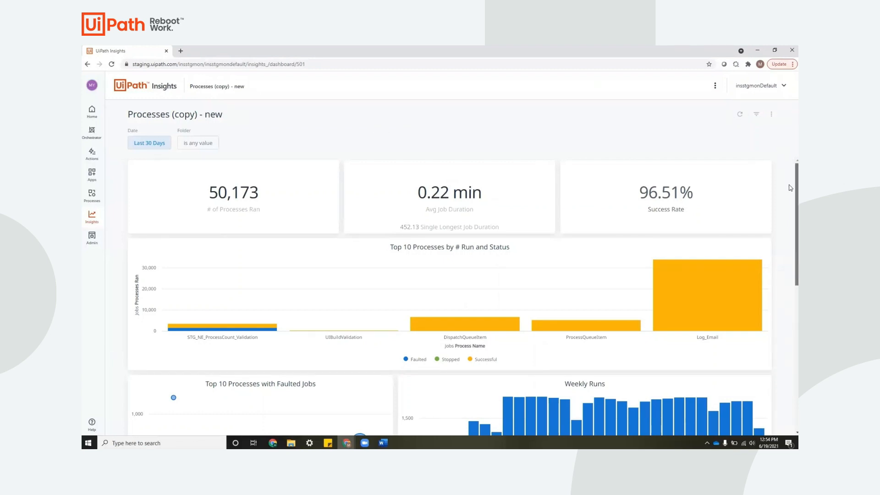
# - Enter edit mode on 'Processes (copy) - new' and review the Add Tile choices without adding one
pyautogui.click(771, 114)
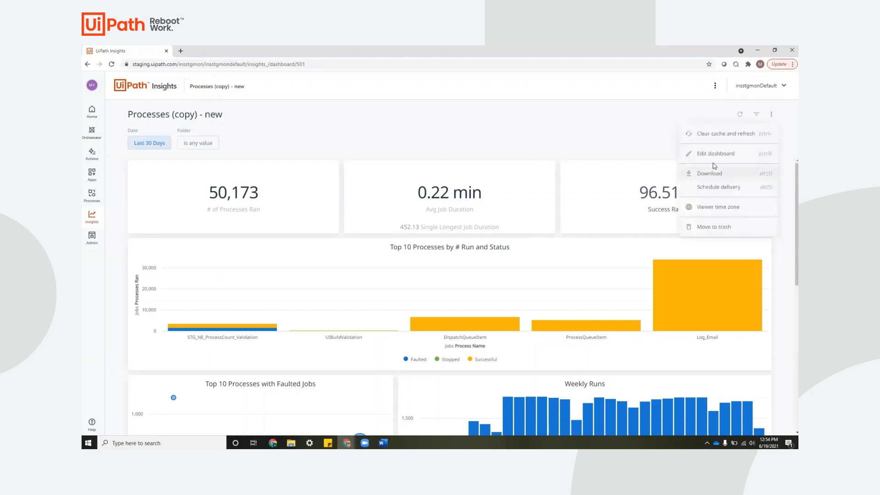
pyautogui.click(716, 153)
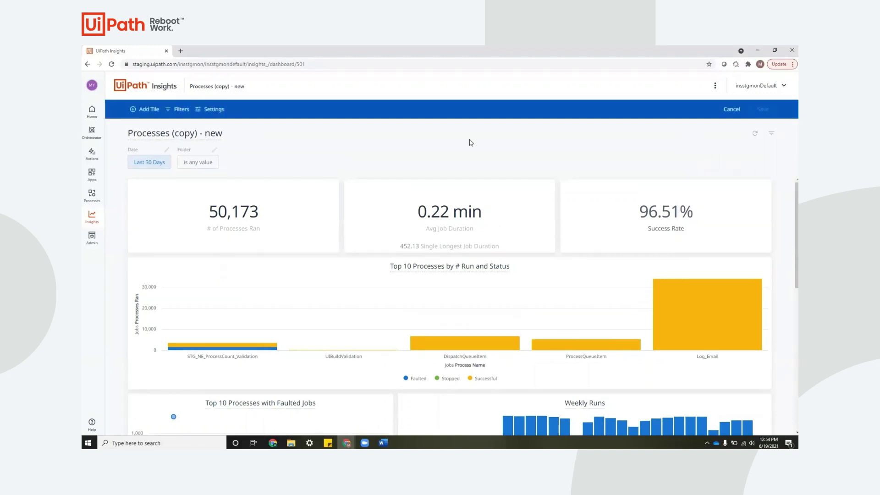
pyautogui.click(145, 109)
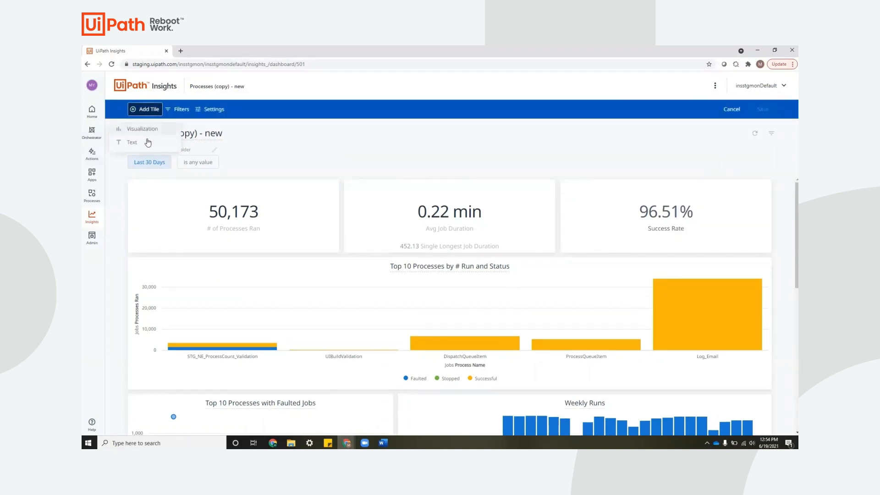
pyautogui.click(326, 146)
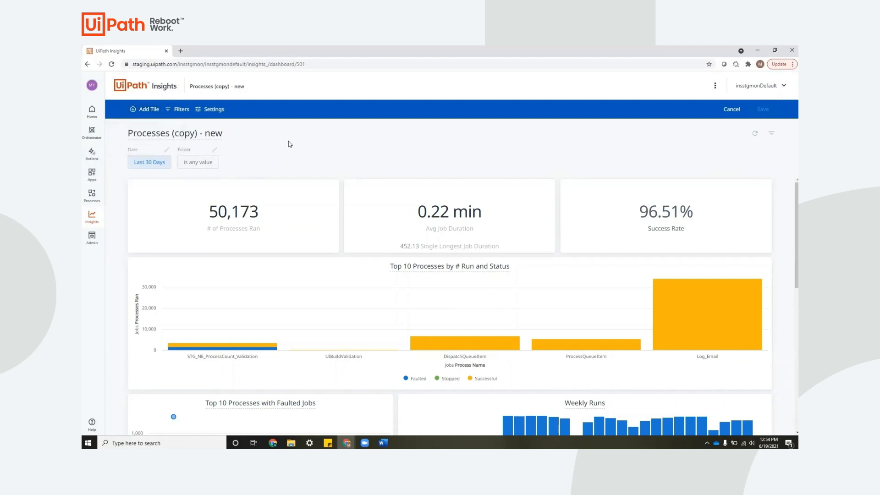
# - Cancel out of edit mode and go back to the Dashboard home page
pyautogui.click(731, 109)
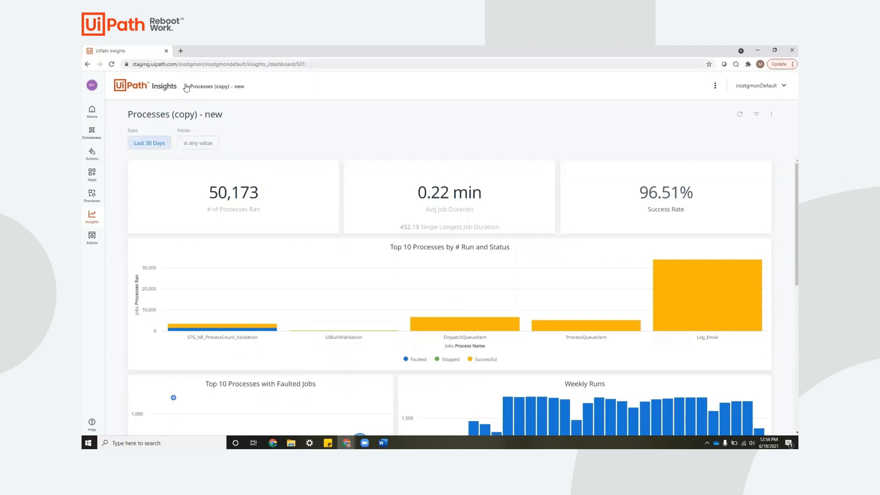
pyautogui.click(164, 86)
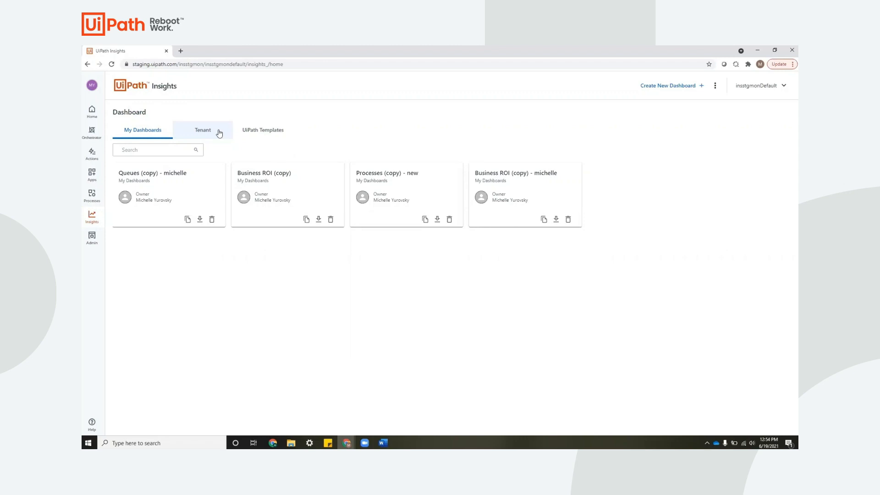
# - Create a new empty dashboard named 'dashboard' and save it
pyautogui.click(665, 86)
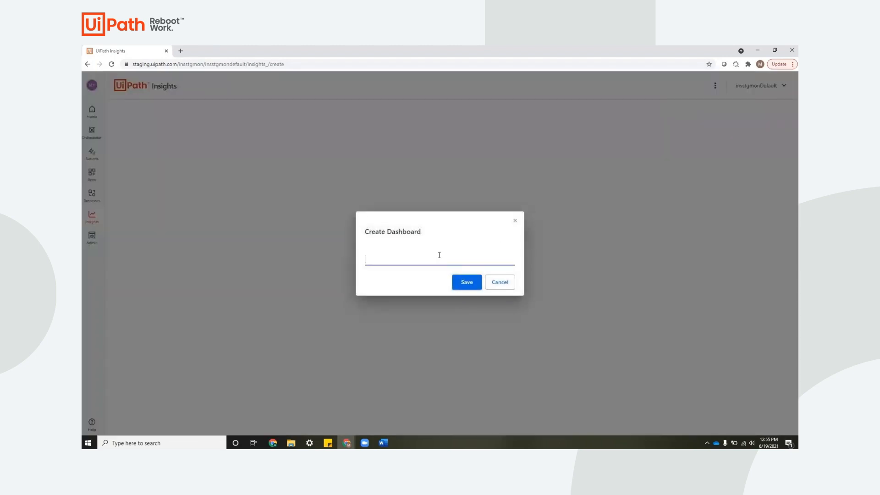
pyautogui.write('dashboard')
pyautogui.click(466, 282)
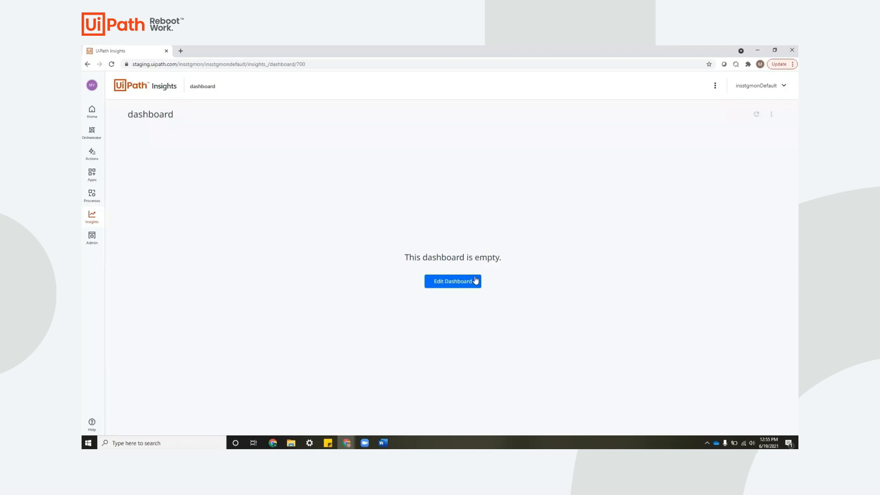
# - Open Configure ROI Dataset from the Insights options list
pyautogui.click(715, 86)
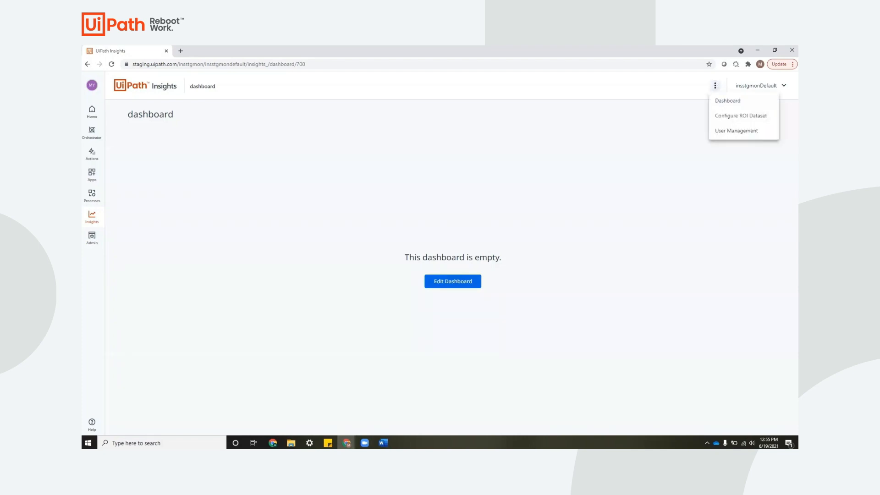
pyautogui.click(740, 116)
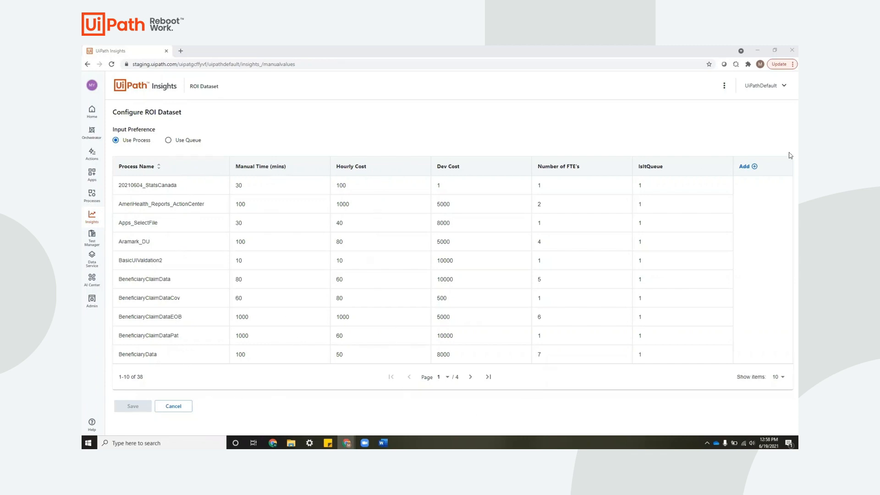
# - Add a custom ROI dataset column named 'michelletest' and confirm it
pyautogui.click(753, 167)
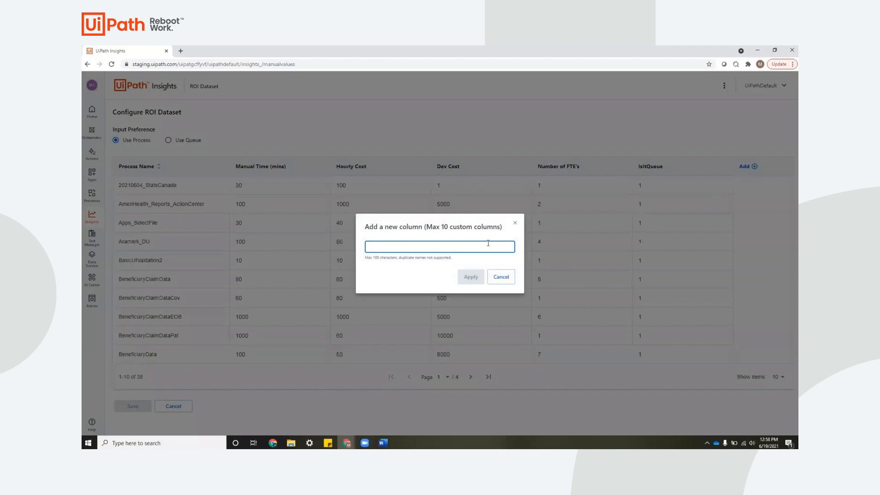
pyautogui.write('michelletest')
pyautogui.click(471, 277)
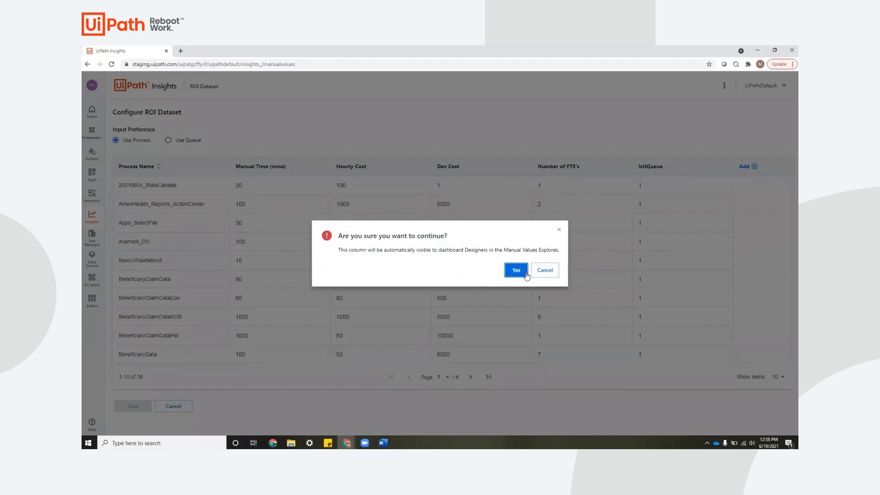
pyautogui.click(515, 269)
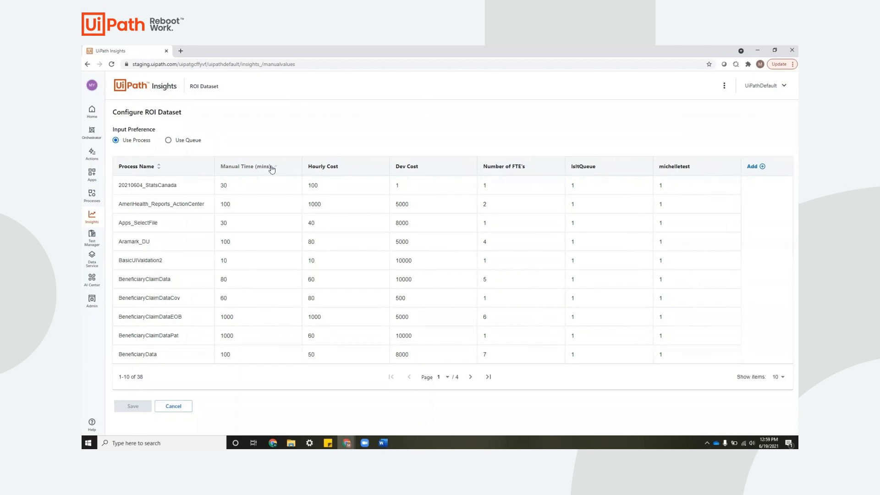
# - Return to the dashboard listing and open the Business ROI template dashboard
pyautogui.click(724, 87)
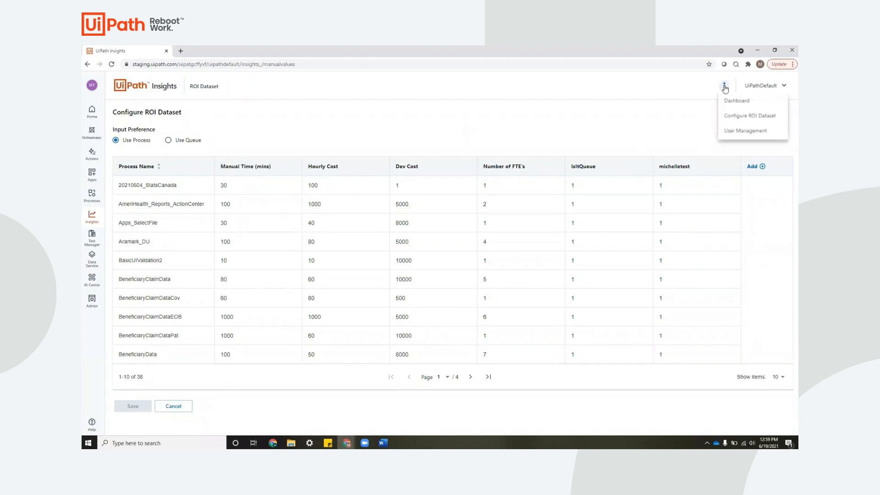
pyautogui.click(737, 102)
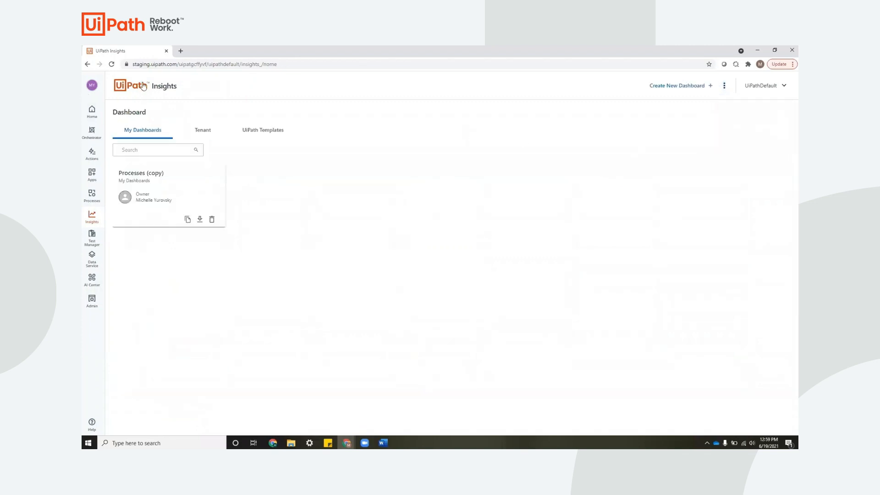
pyautogui.click(262, 130)
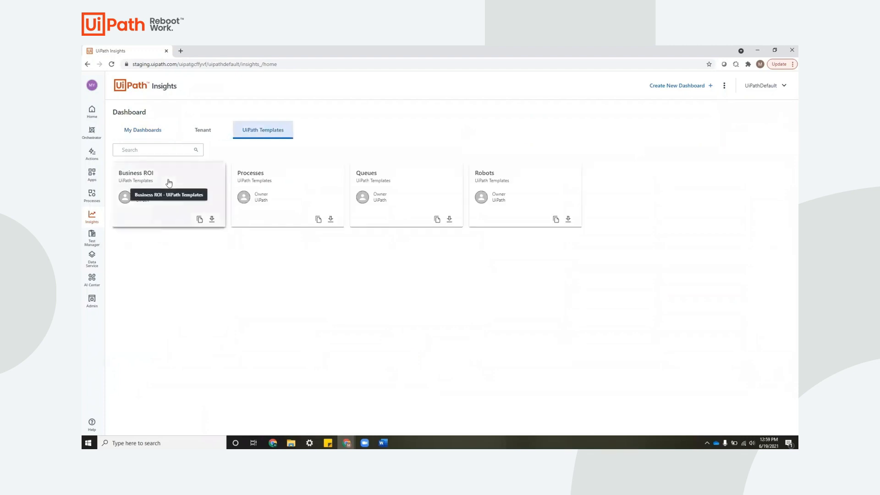
pyautogui.click(169, 182)
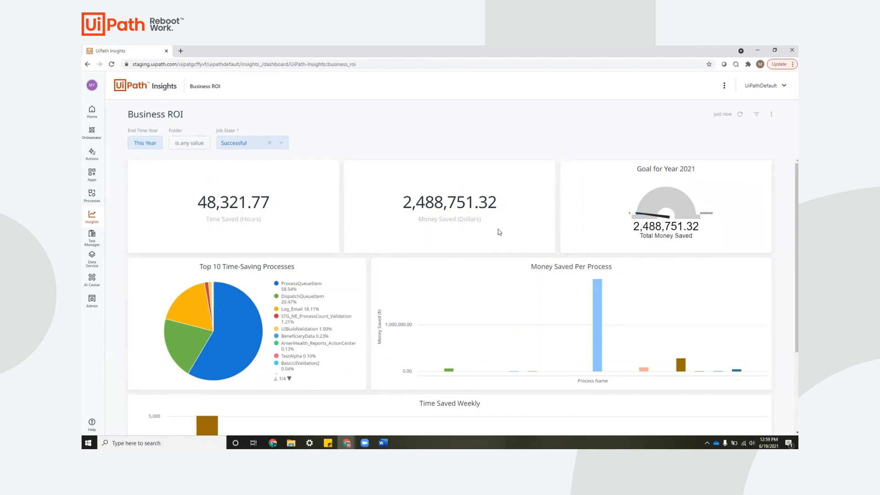
pyautogui.moveTo(797, 195)
pyautogui.mouseDown()
pyautogui.moveTo(797, 297)
pyautogui.moveTo(796, 193)
pyautogui.mouseUp()
# - Copy the Business ROI template to My Dashboards, saved as 'Business ROI (copy)'
pyautogui.click(159, 87)
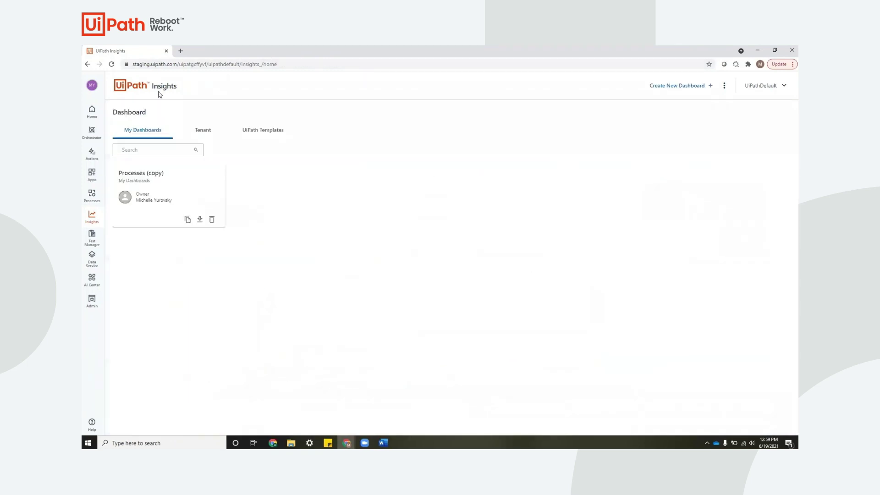
pyautogui.click(262, 130)
pyautogui.click(200, 219)
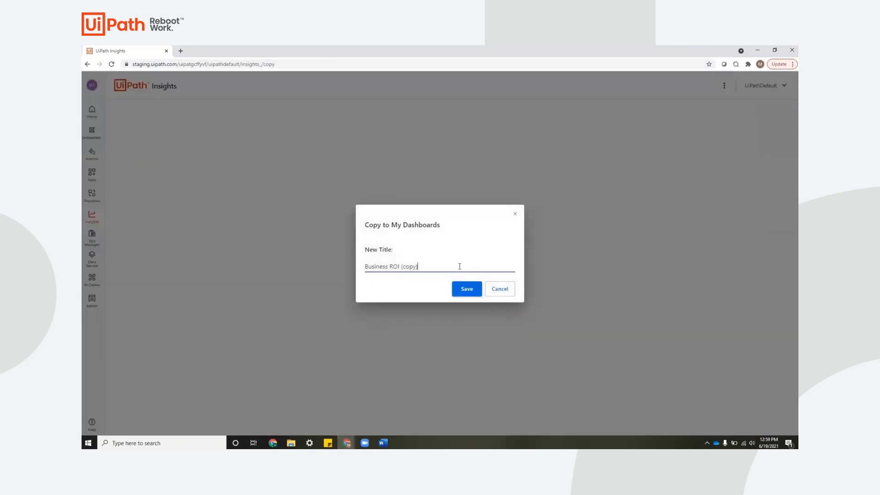
pyautogui.click(467, 289)
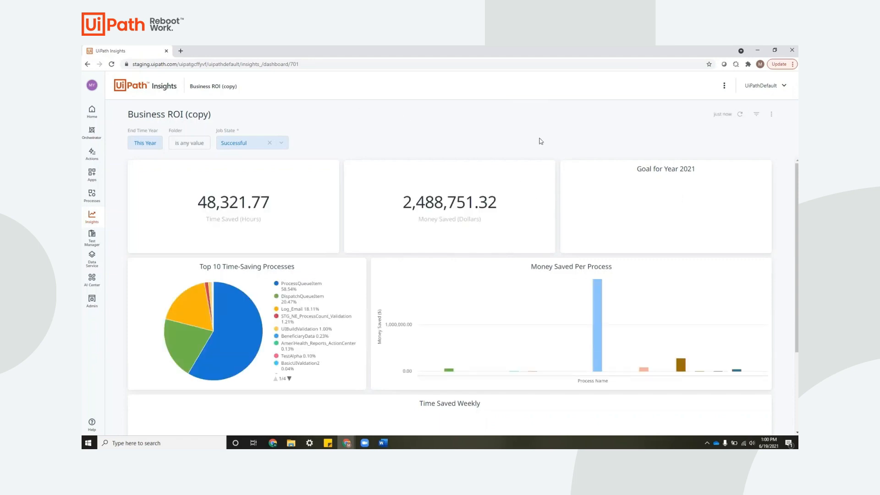
# - Put 'Business ROI (copy)' in edit mode and open its Time Saved tile in the explore editor
pyautogui.click(772, 114)
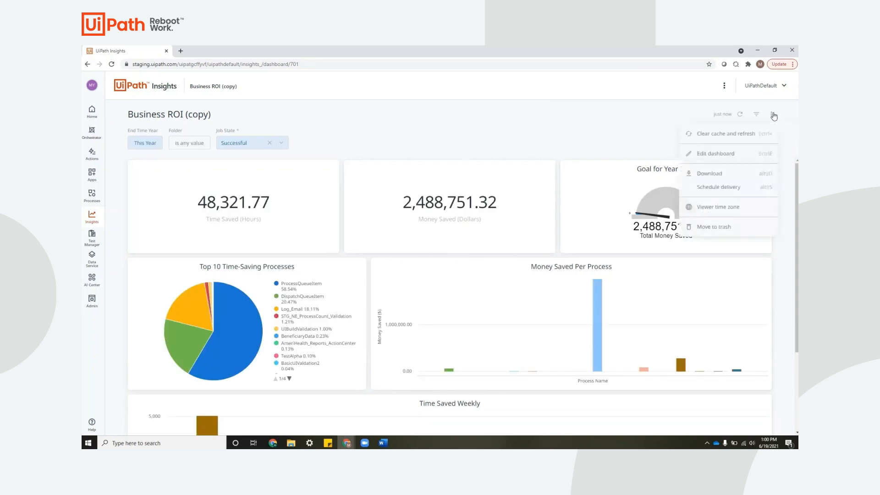
pyautogui.click(716, 154)
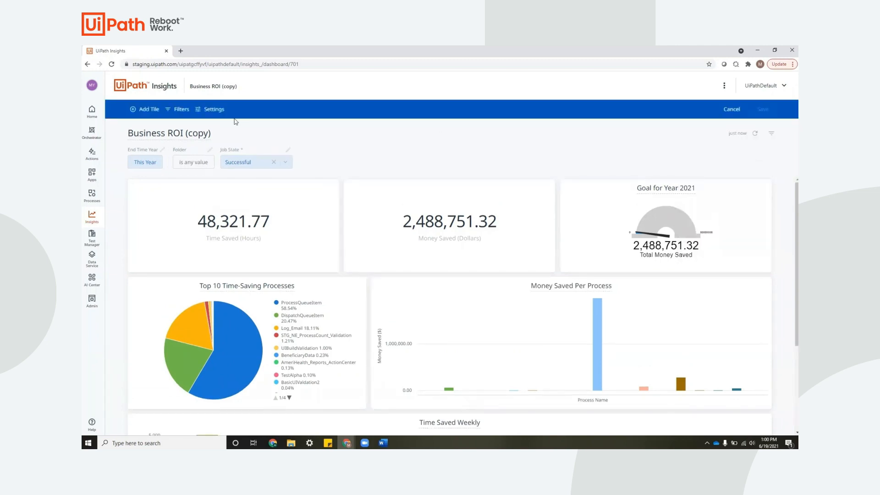
pyautogui.moveTo(233, 207)
pyautogui.click(333, 191)
pyautogui.click(316, 205)
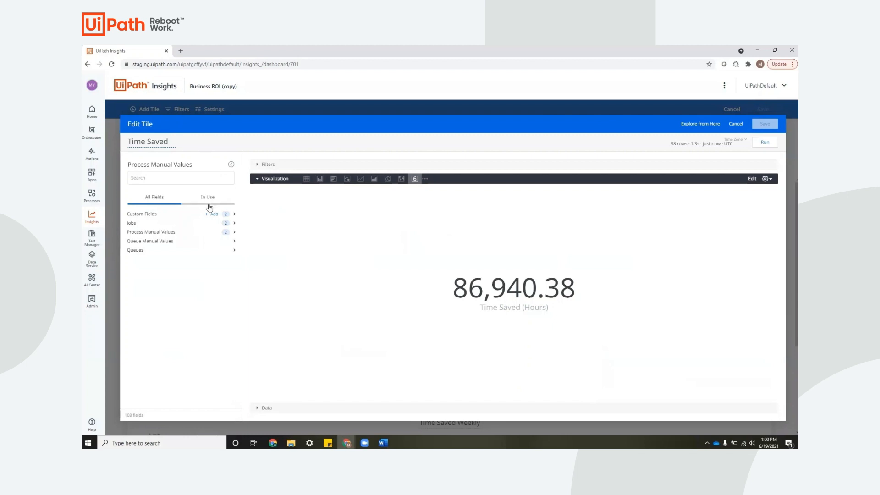
# - Browse the Jobs, Queues and Process Manual Values field groups in the tile explore
pyautogui.click(167, 224)
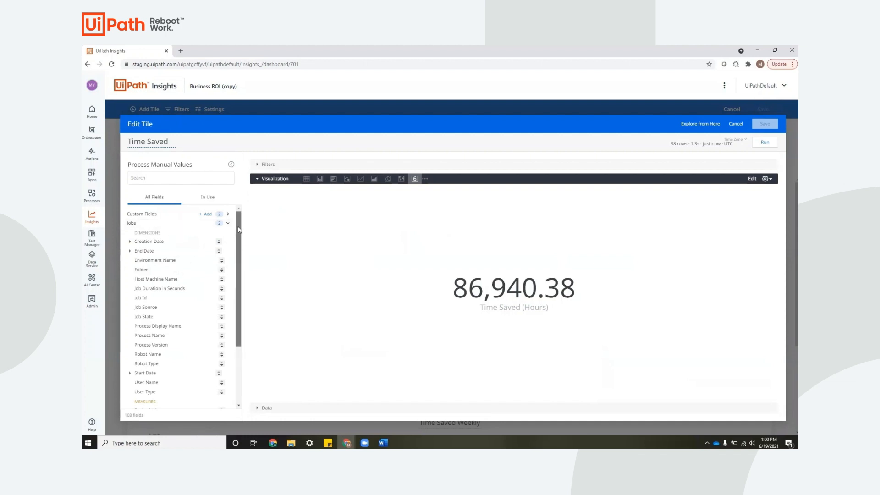
pyautogui.moveTo(238, 229); pyautogui.dragTo(240, 292)
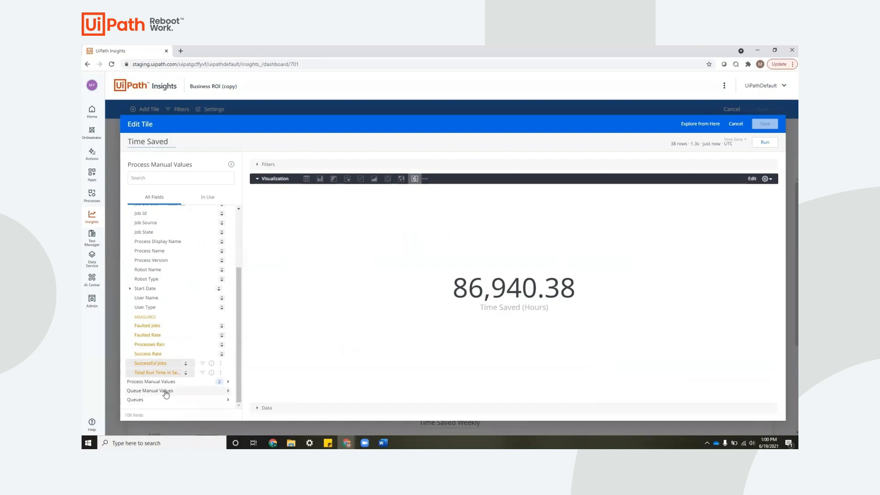
pyautogui.click(156, 402)
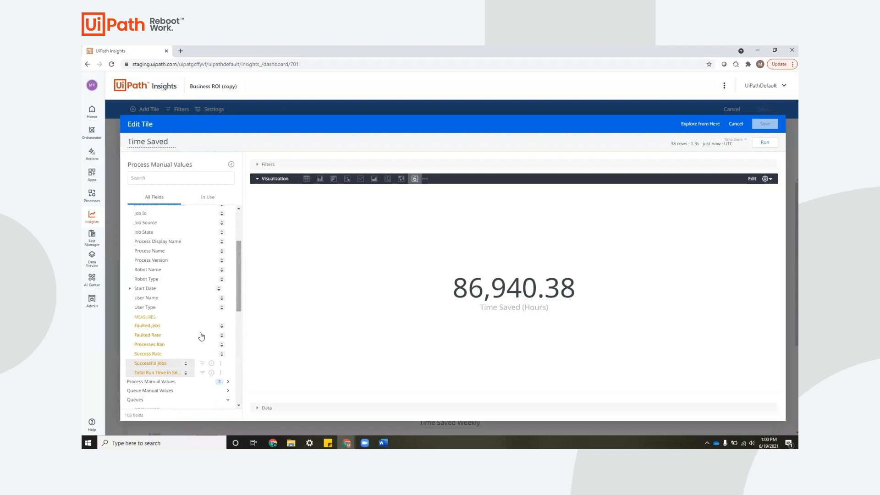
pyautogui.scroll(-5, 198, 342)
pyautogui.scroll(-2, 198, 342)
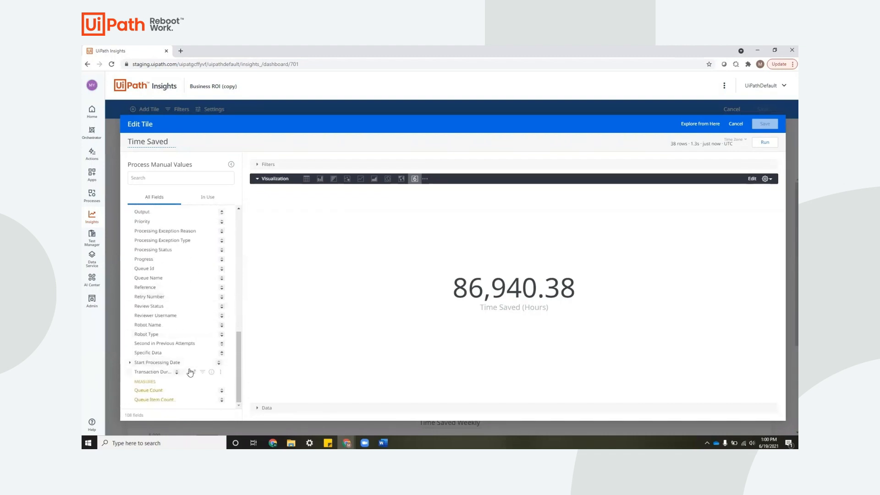
pyautogui.scroll(5, 198, 343)
pyautogui.scroll(5, 198, 289)
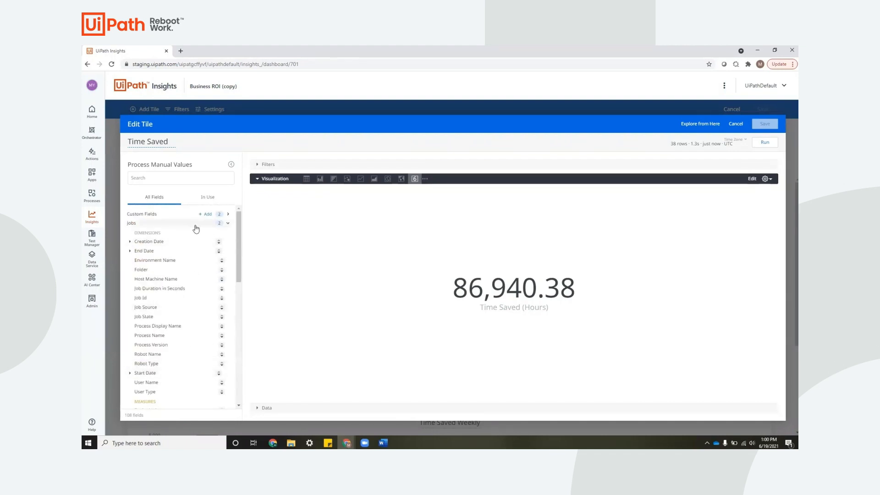
pyautogui.click(227, 225)
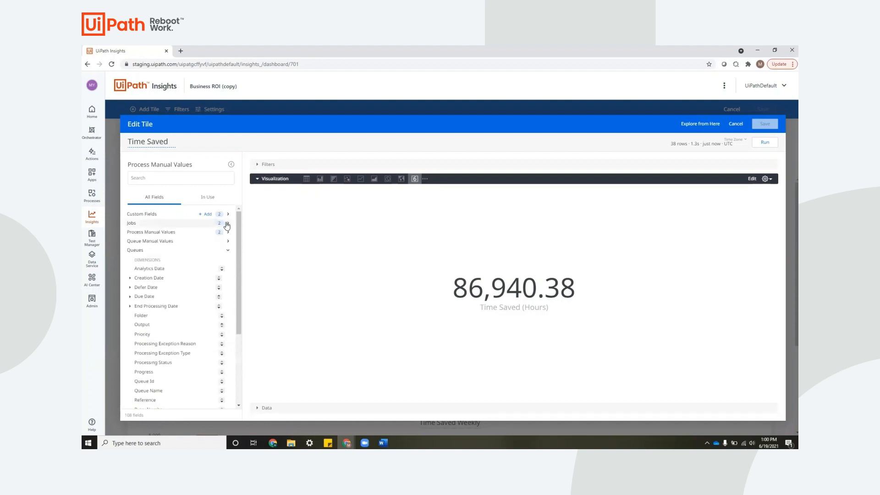
pyautogui.click(228, 251)
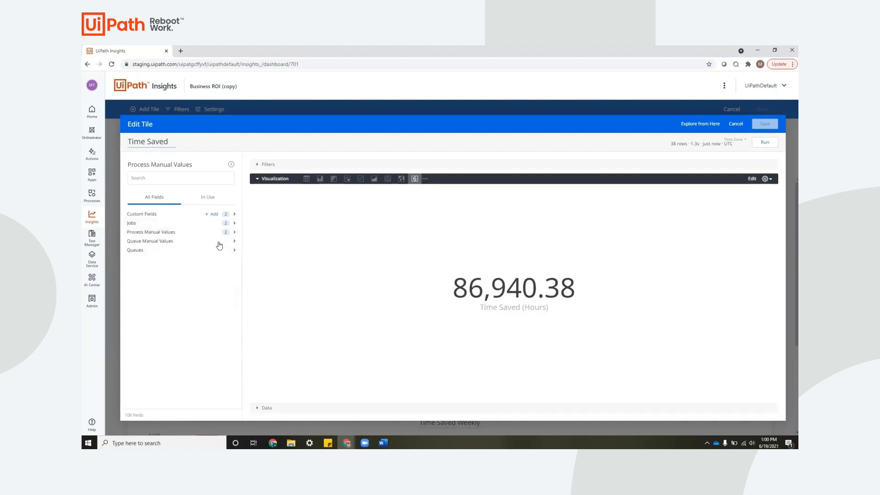
pyautogui.click(202, 234)
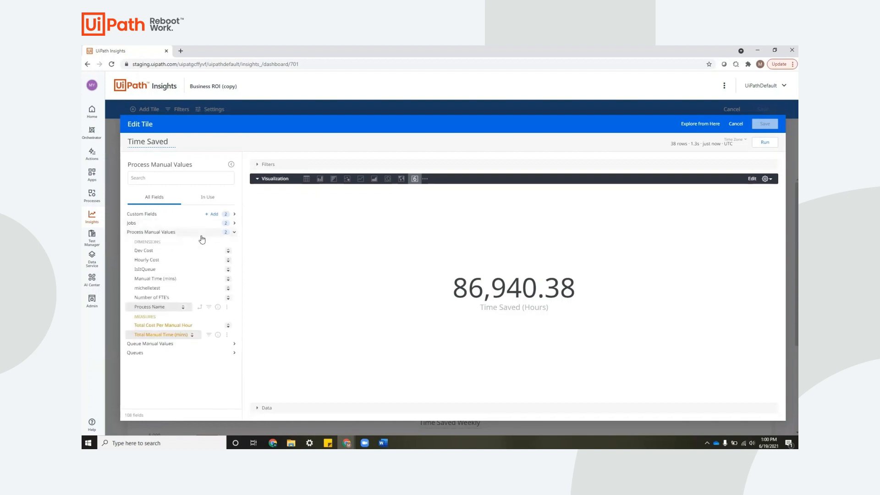
pyautogui.moveTo(158, 306)
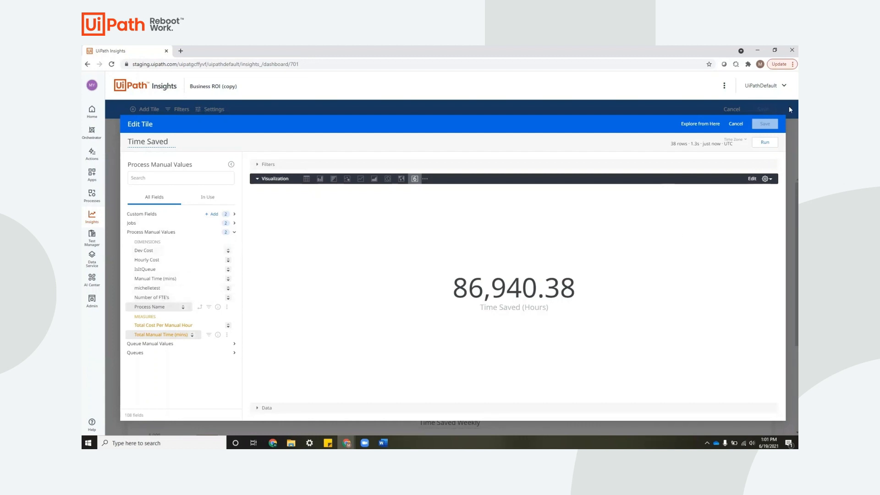
# - Cancel the Time Saved tile editor and leave dashboard edit mode without saving
pyautogui.click(736, 124)
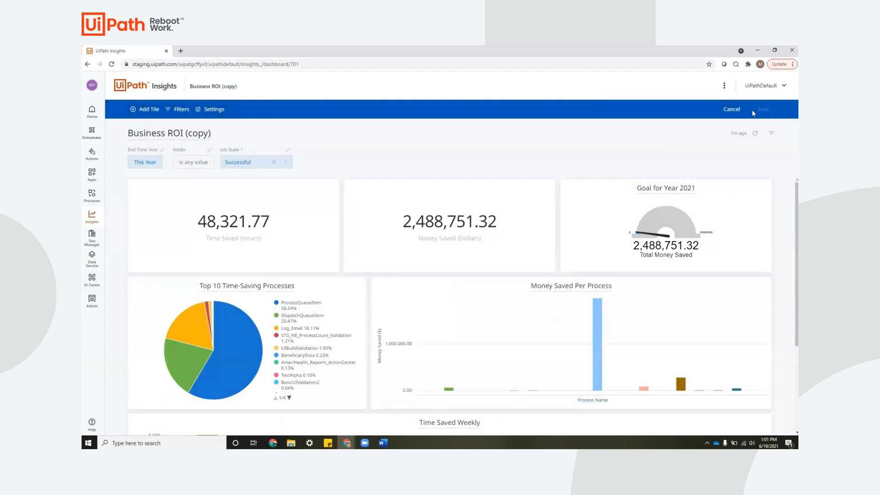
pyautogui.click(733, 110)
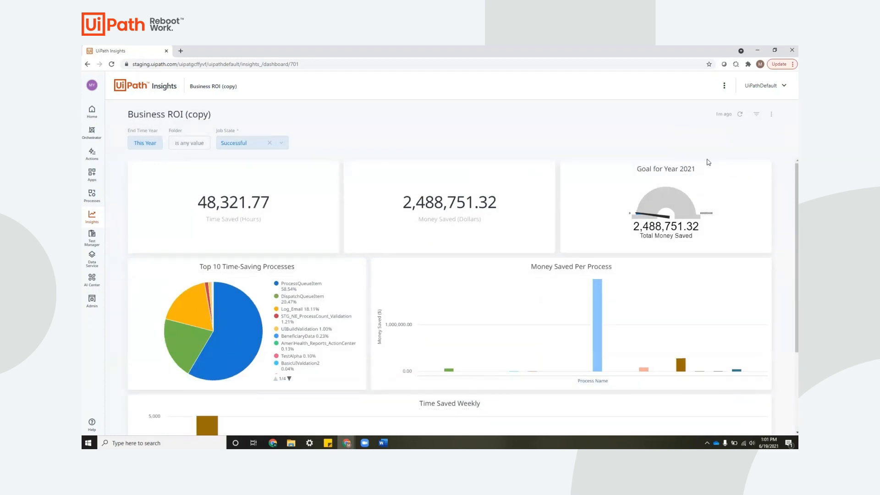